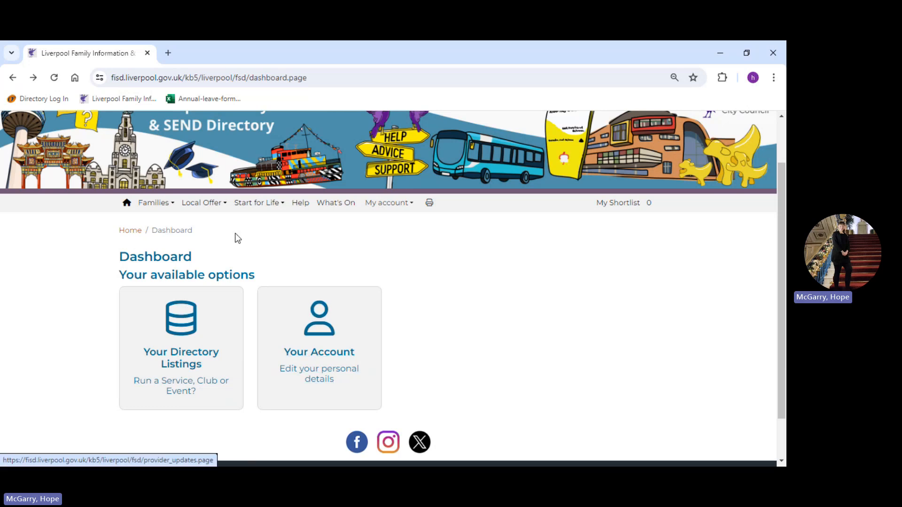
Step: Start a new listing from Your Directory Listings and continue with Both as its directory section
{"action": "left_click", "coordinate": [186, 358]}
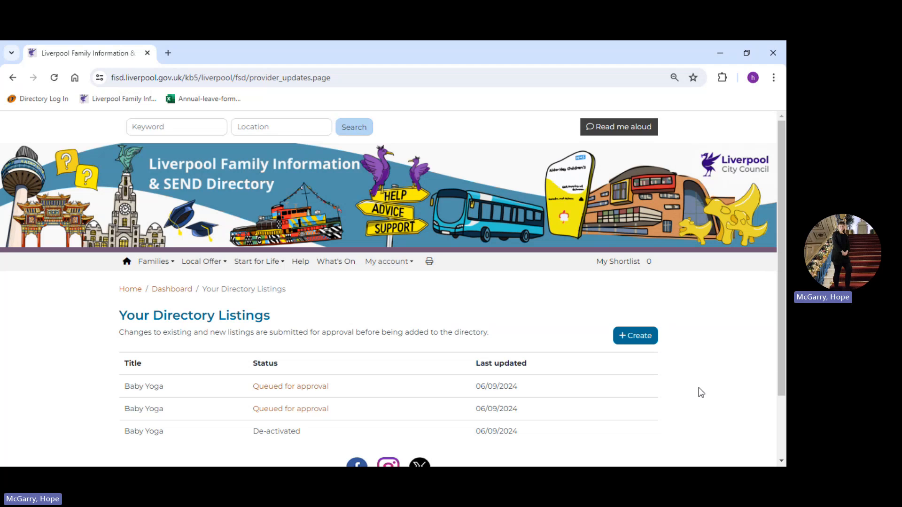
{"action": "left_click_drag", "start_coordinate": [779, 140], "coordinate": [783, 201]}
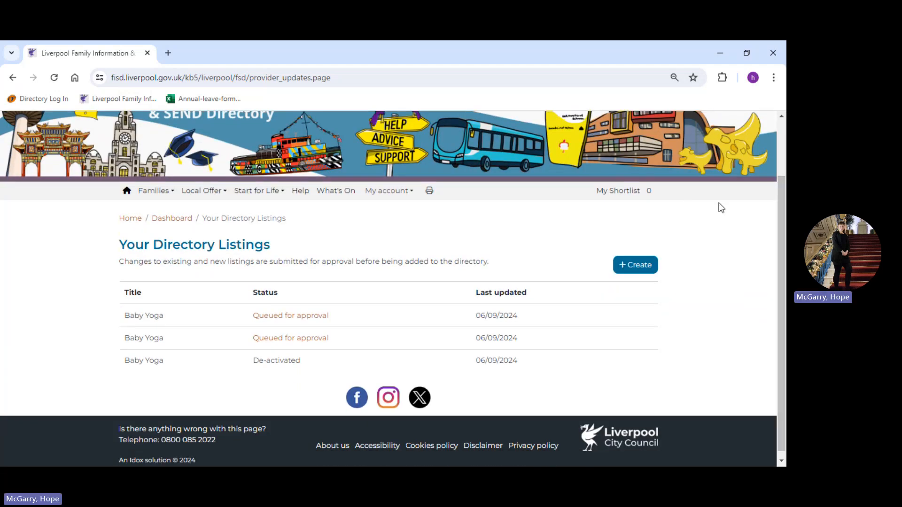
{"action": "left_click", "coordinate": [635, 270]}
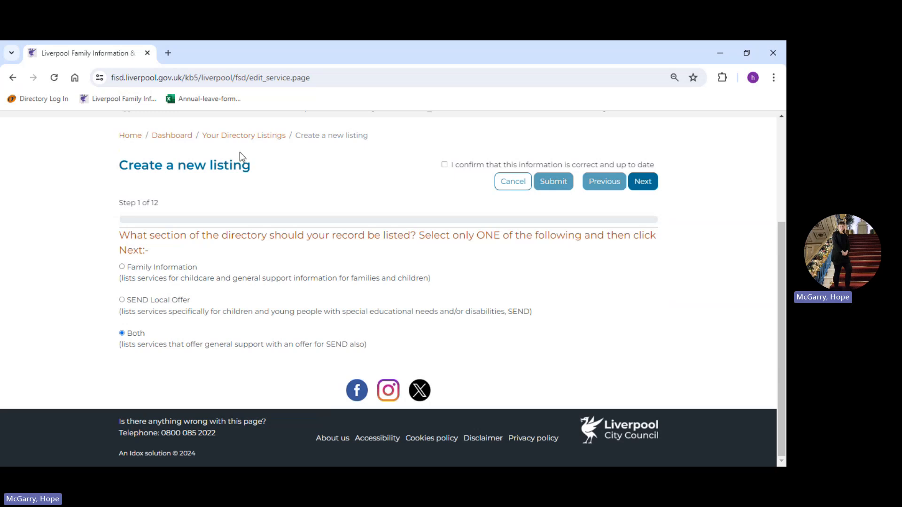
{"action": "left_click", "coordinate": [649, 183]}
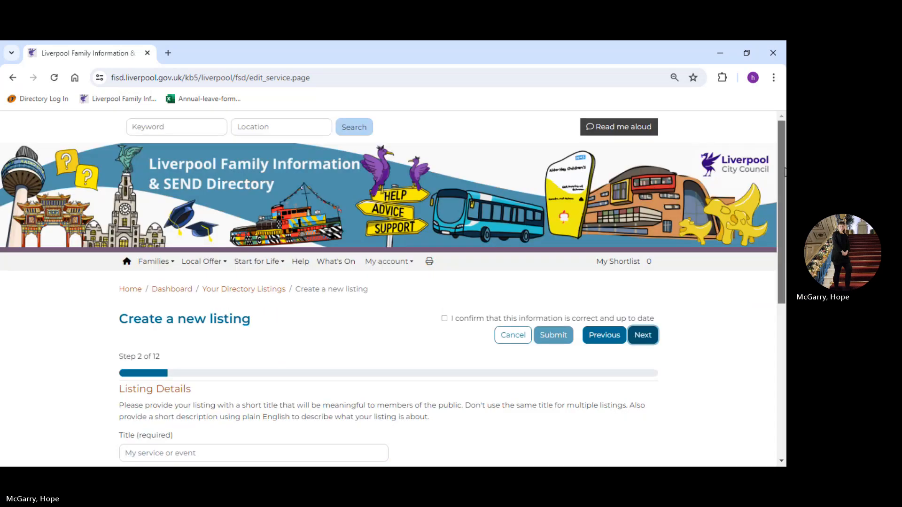
Step: Give the listing the title "Baby Yoga" and the description "Baby yoga"
{"action": "left_click_drag", "start_coordinate": [782, 176], "coordinate": [782, 251]}
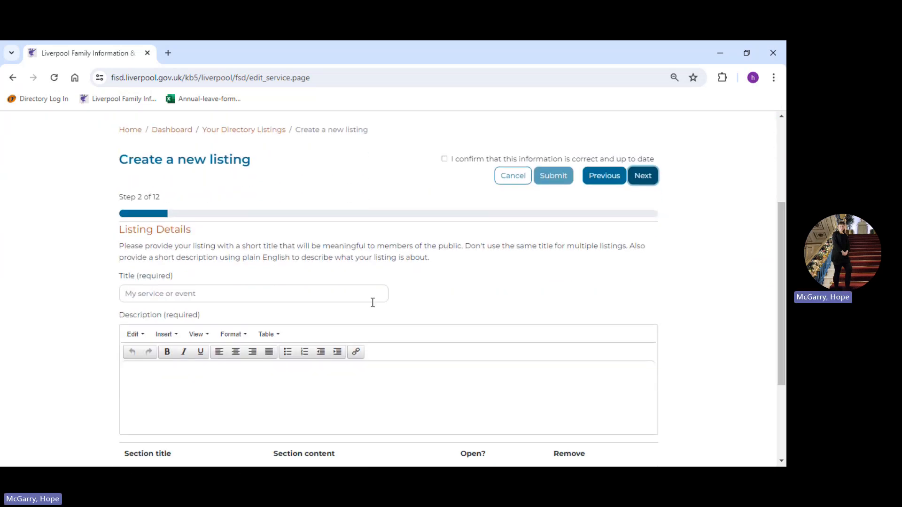
{"action": "left_click", "coordinate": [202, 295]}
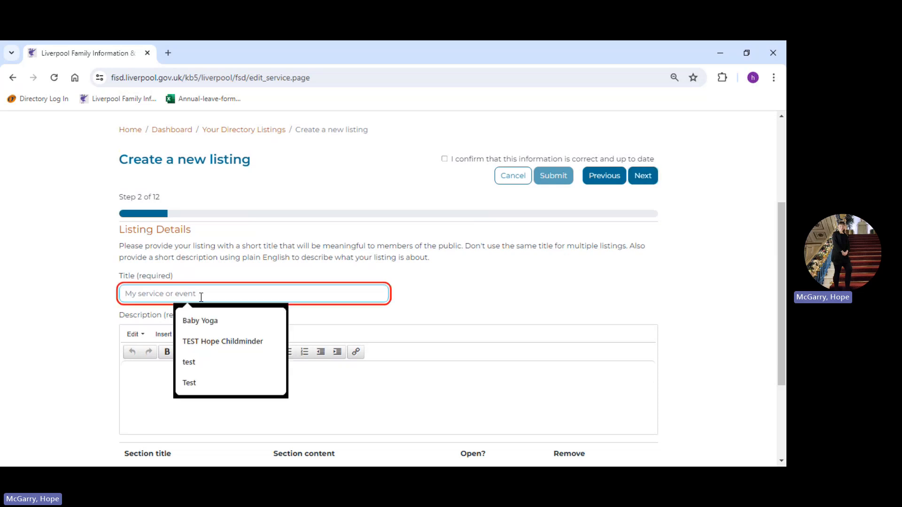
{"action": "type", "text": "Baby Yoga"}
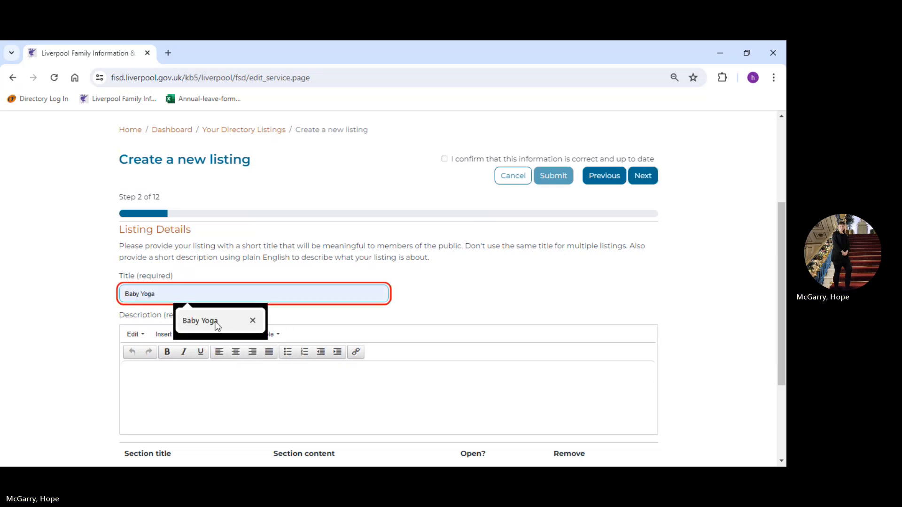
{"action": "left_click", "coordinate": [216, 324]}
{"action": "left_click", "coordinate": [160, 392]}
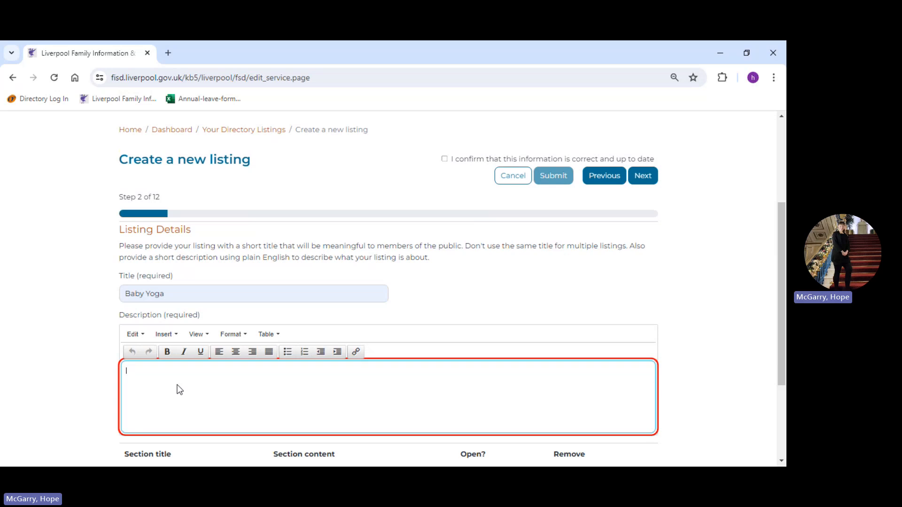
{"action": "type", "text": "Baby yoga"}
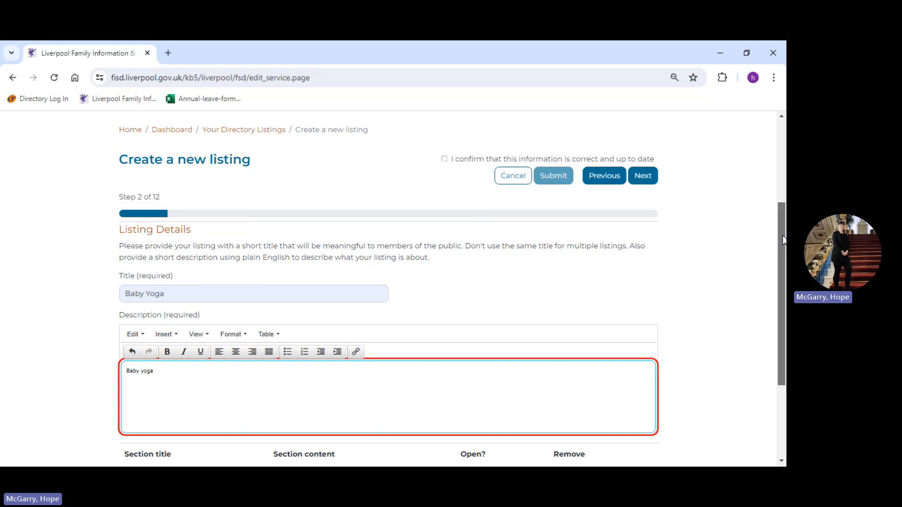
Step: Add a content section titled "title" with the content "extra info", mark it as open, and continue to Contact Details
{"action": "left_click_drag", "start_coordinate": [785, 245], "coordinate": [786, 297]}
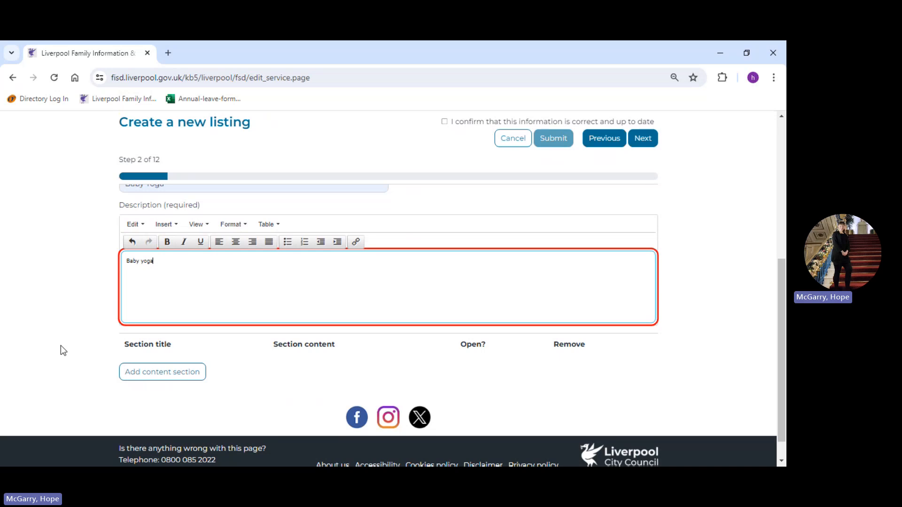
{"action": "left_click", "coordinate": [162, 371]}
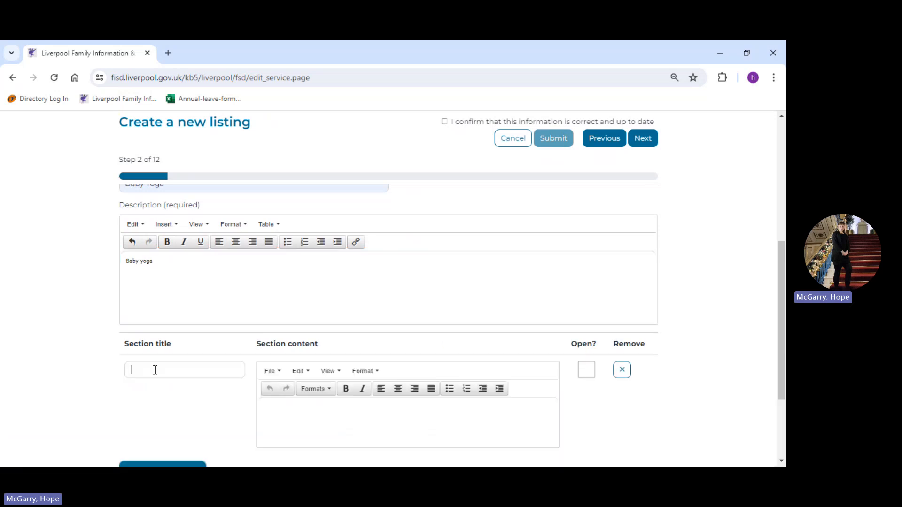
{"action": "left_click_drag", "start_coordinate": [784, 296], "coordinate": [784, 330]}
{"action": "type", "text": "titl"}
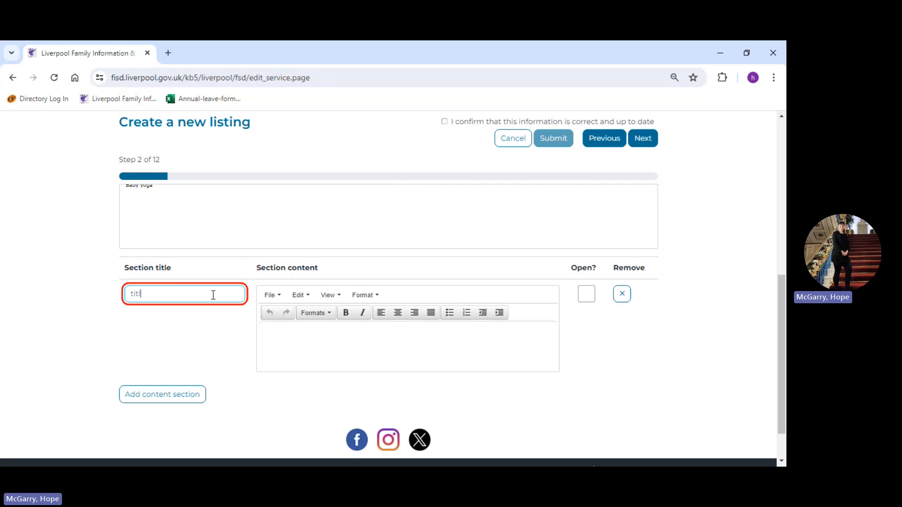
{"action": "type", "text": "e"}
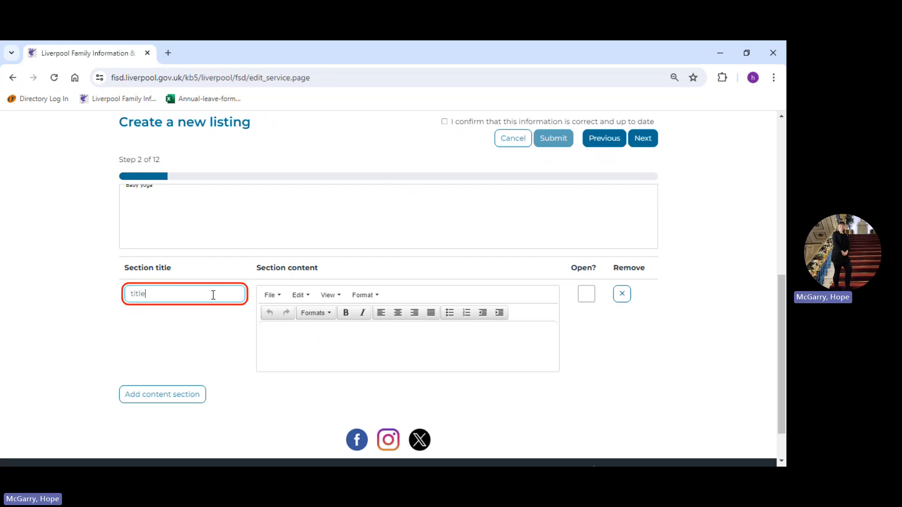
{"action": "left_click", "coordinate": [311, 336]}
{"action": "type", "text": "extra"}
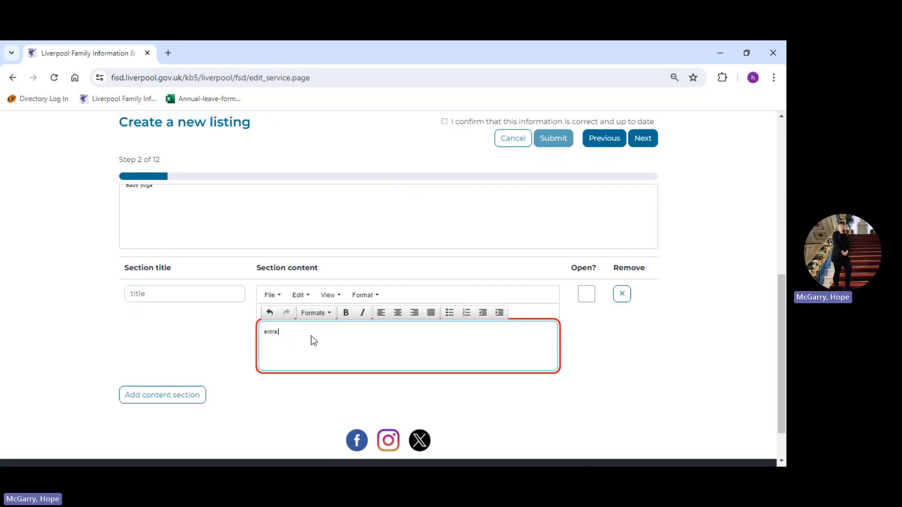
{"action": "type", "text": " info"}
{"action": "left_click", "coordinate": [586, 294]}
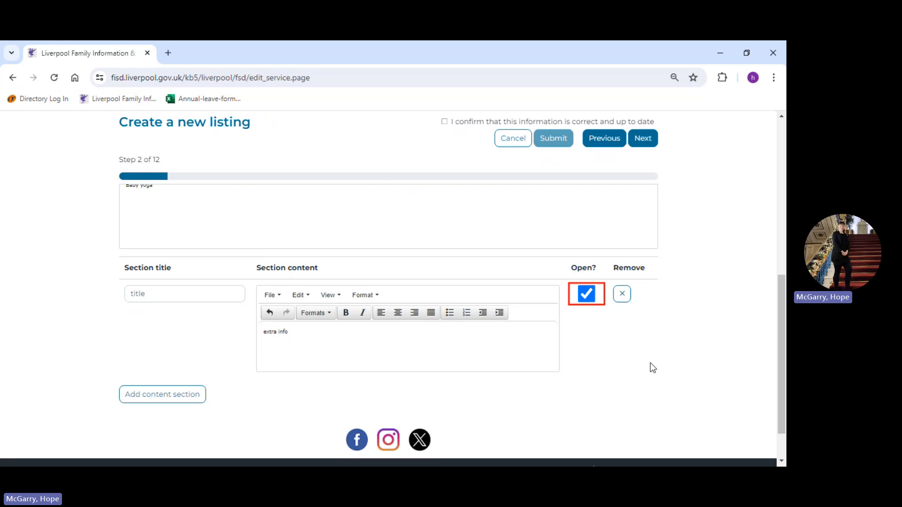
{"action": "left_click_drag", "start_coordinate": [783, 330], "coordinate": [766, 297]}
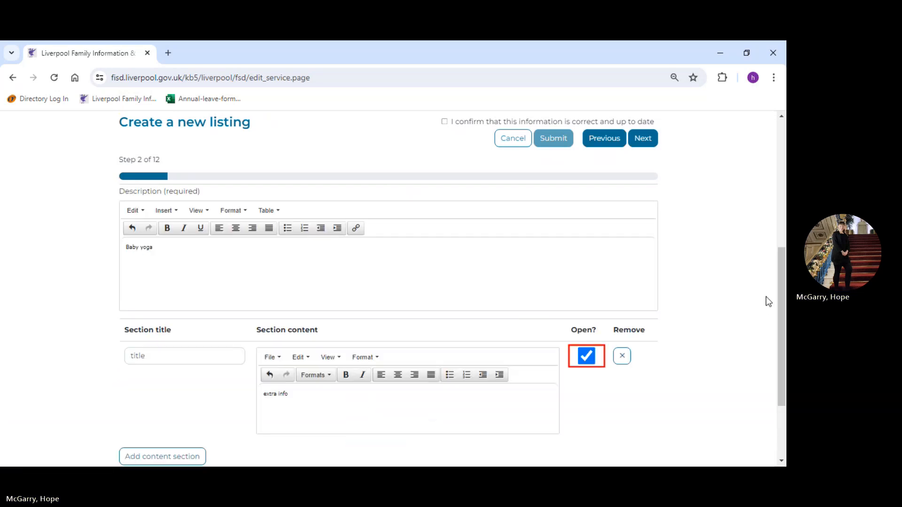
{"action": "left_click", "coordinate": [643, 138]}
Step: Enter the contact's full name and set the contact position to Activities Coordinator
{"action": "left_click_drag", "start_coordinate": [783, 151], "coordinate": [784, 212]}
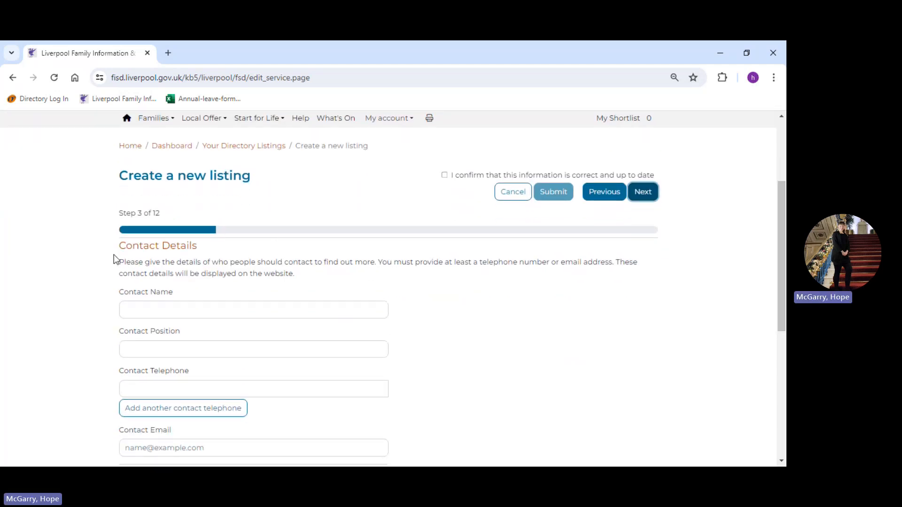
{"action": "left_click", "coordinate": [193, 310]}
{"action": "type", "text": "h"}
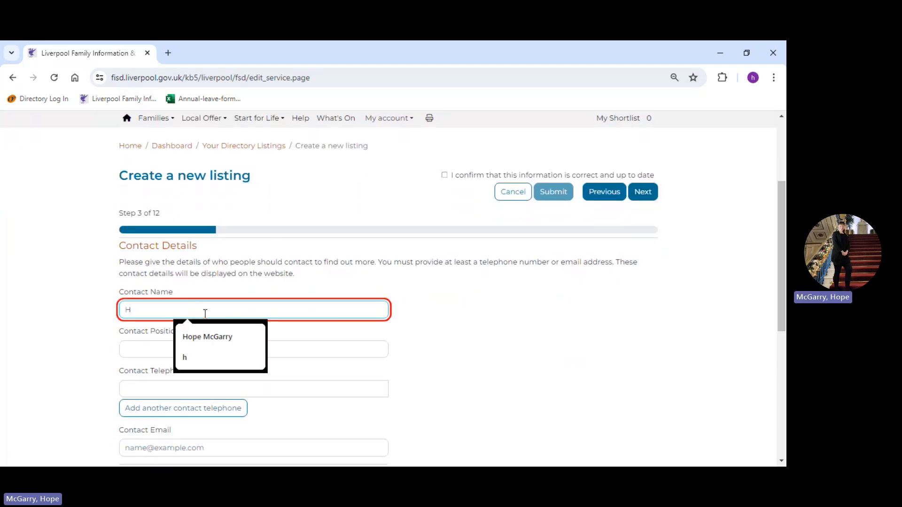
{"action": "left_click", "coordinate": [216, 337]}
{"action": "left_click", "coordinate": [205, 347]}
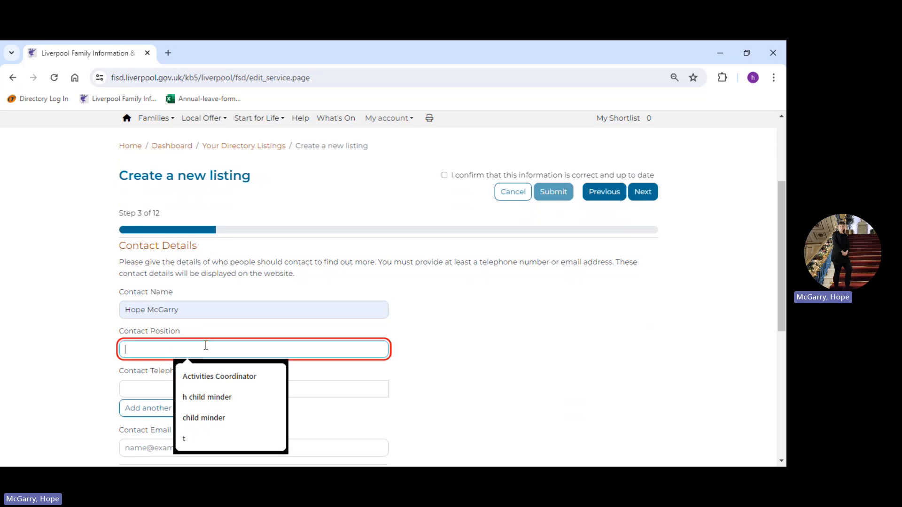
{"action": "type", "text": "Activities Coordinator"}
{"action": "left_click", "coordinate": [210, 381]}
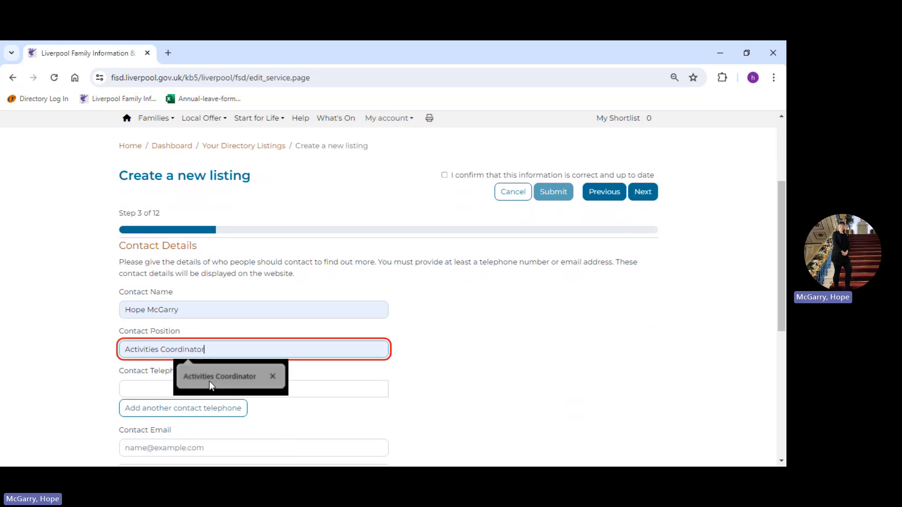
Step: Fill in the contact telephone number, leave the remaining contact fields empty, and continue to Venue Details
{"action": "left_click", "coordinate": [199, 383]}
{"action": "type", "text": "0"}
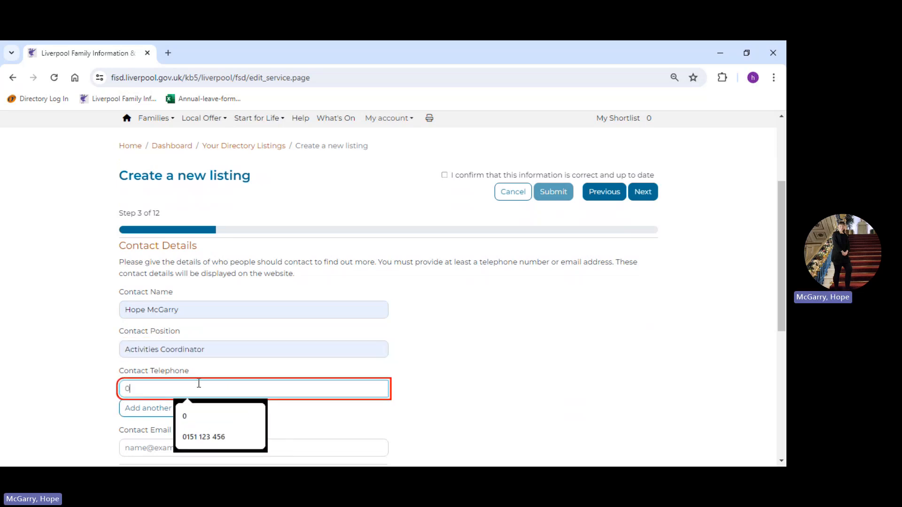
{"action": "left_click", "coordinate": [226, 437]}
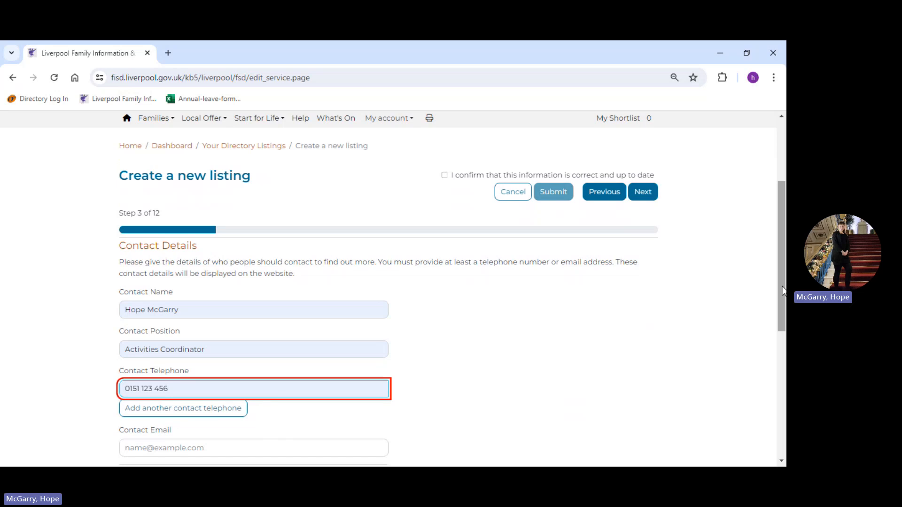
{"action": "scroll", "coordinate": [783, 307], "scroll_direction": "down", "scroll_amount": 1}
{"action": "left_click_drag", "start_coordinate": [783, 307], "coordinate": [785, 359]}
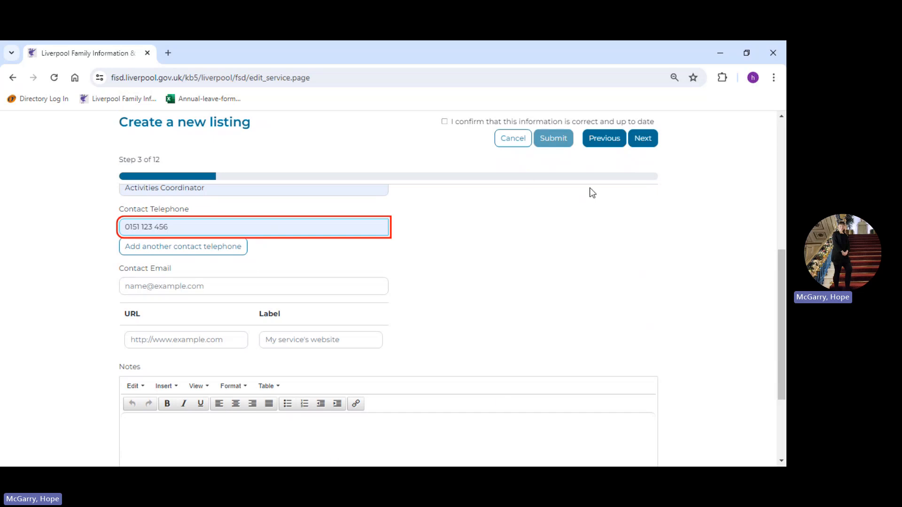
{"action": "left_click", "coordinate": [648, 138]}
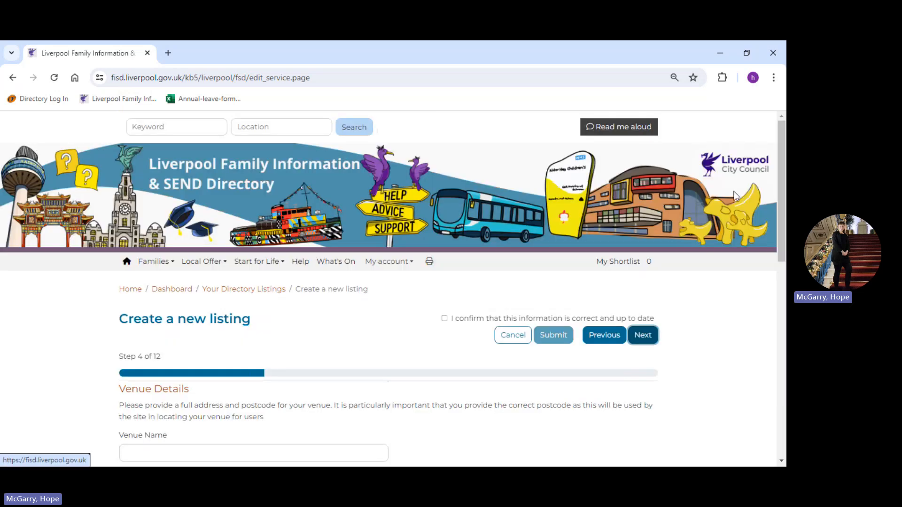
Step: Set the venue name to Activities centre and fill in the venue's house number and street
{"action": "scroll", "coordinate": [785, 197], "scroll_direction": "down", "scroll_amount": 3}
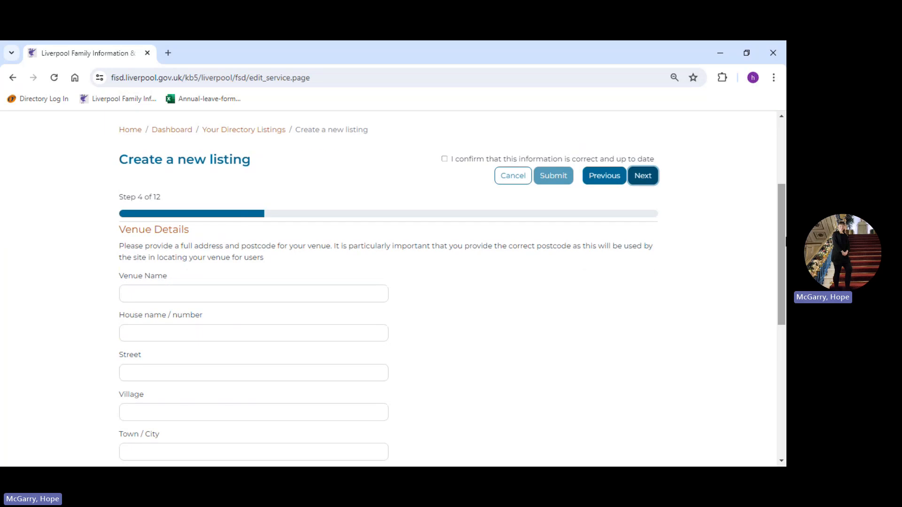
{"action": "left_click", "coordinate": [155, 300]}
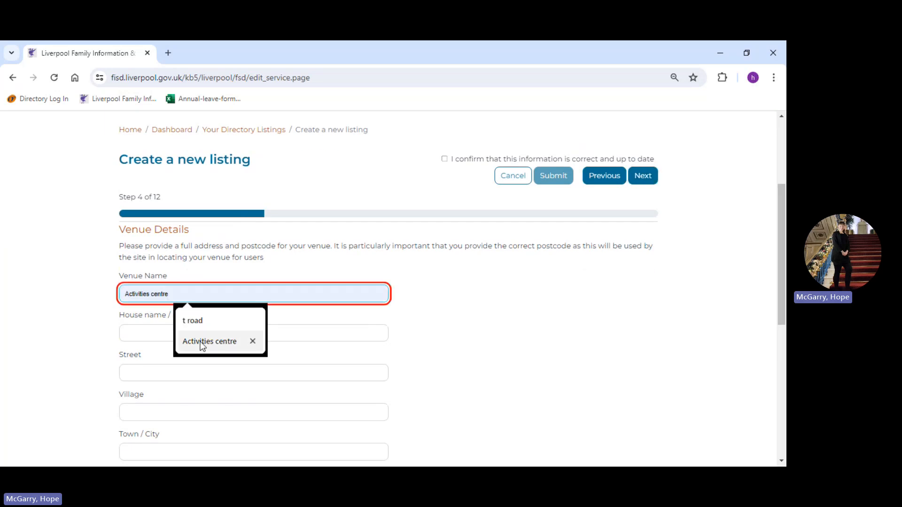
{"action": "left_click", "coordinate": [201, 346]}
{"action": "left_click", "coordinate": [193, 336]}
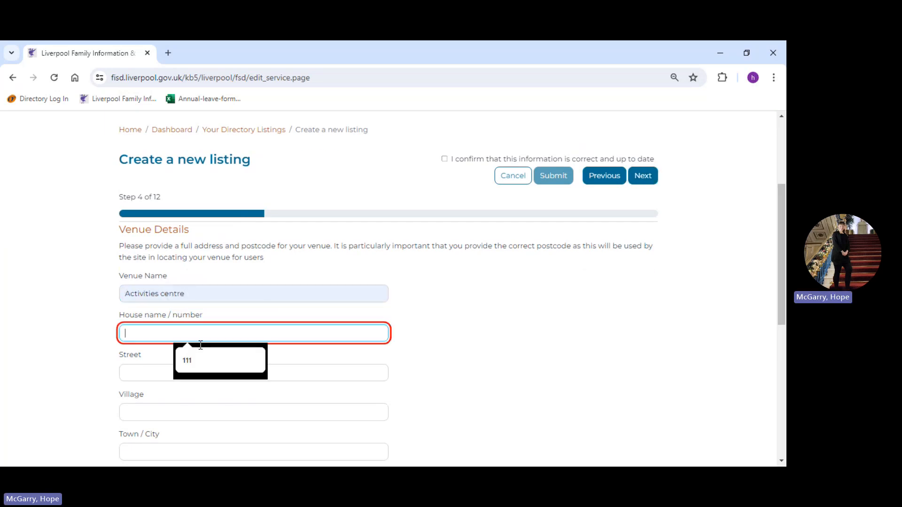
{"action": "left_click", "coordinate": [199, 366]}
{"action": "left_click", "coordinate": [180, 375]}
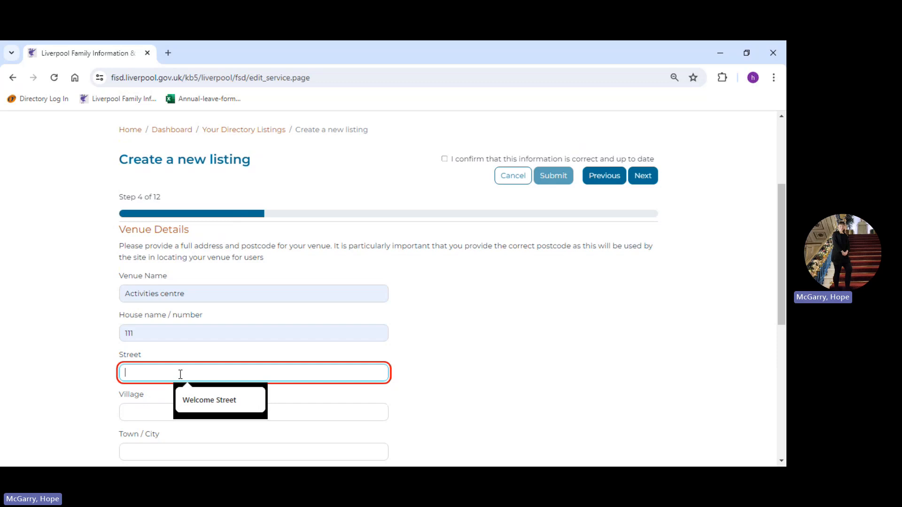
{"action": "left_click", "coordinate": [207, 399]}
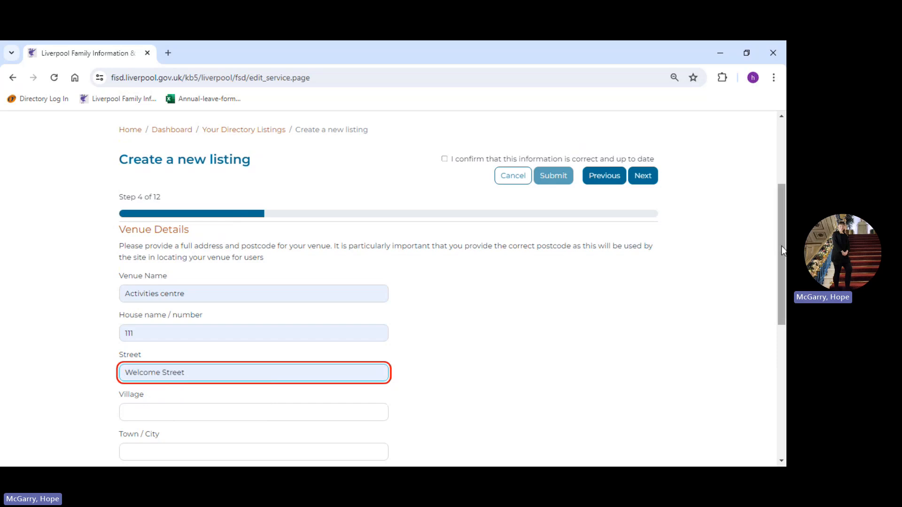
Step: Fill in the venue's postcode, leave the additional venue details empty, and continue to Cost Information
{"action": "left_click_drag", "start_coordinate": [782, 246], "coordinate": [783, 325]}
{"action": "left_click", "coordinate": [158, 363]}
{"action": "type", "text": "AA"}
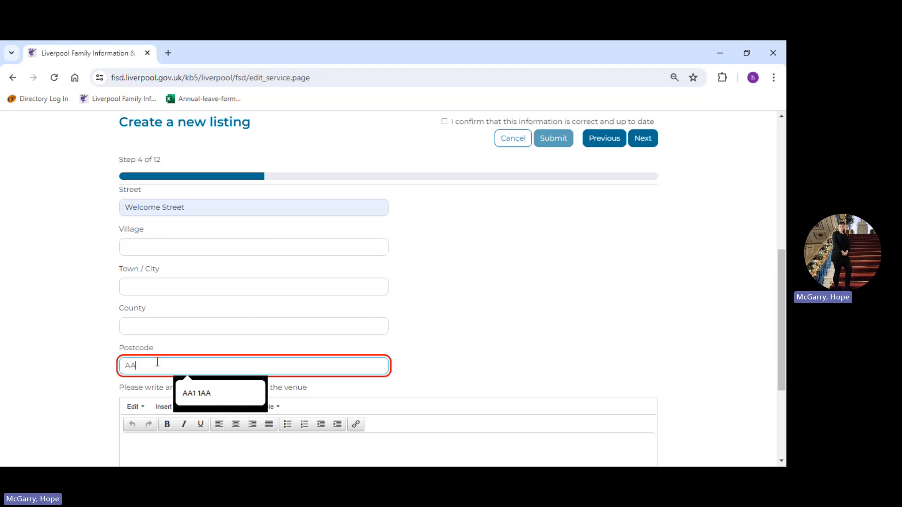
{"action": "type", "text": "1 1AA"}
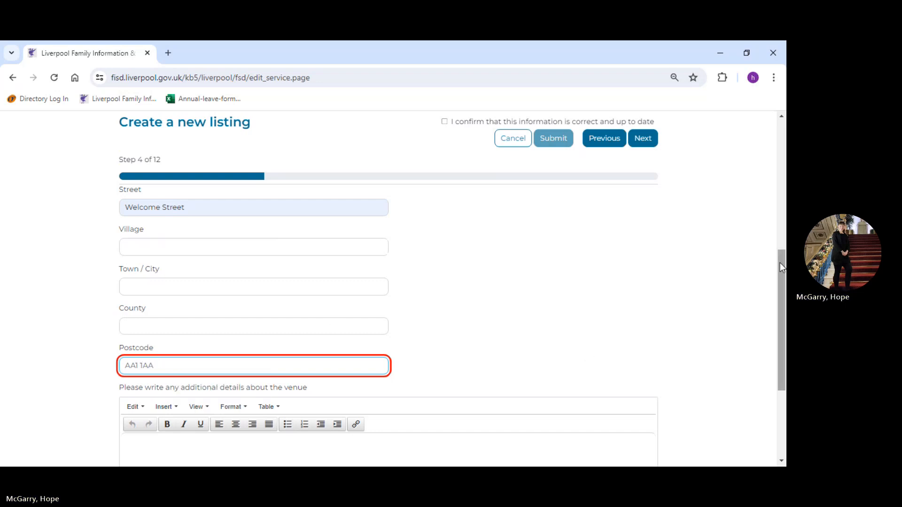
{"action": "left_click_drag", "start_coordinate": [780, 263], "coordinate": [779, 331]}
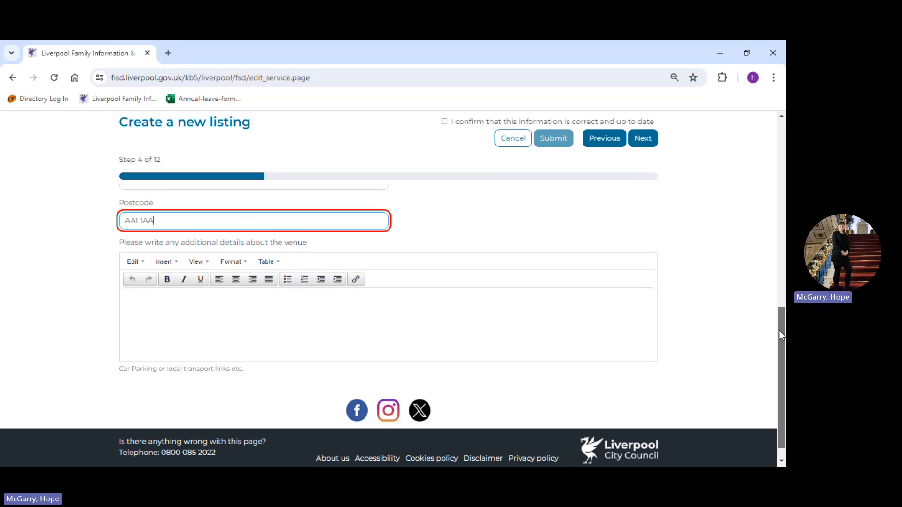
{"action": "left_click_drag", "start_coordinate": [779, 330], "coordinate": [751, 237]}
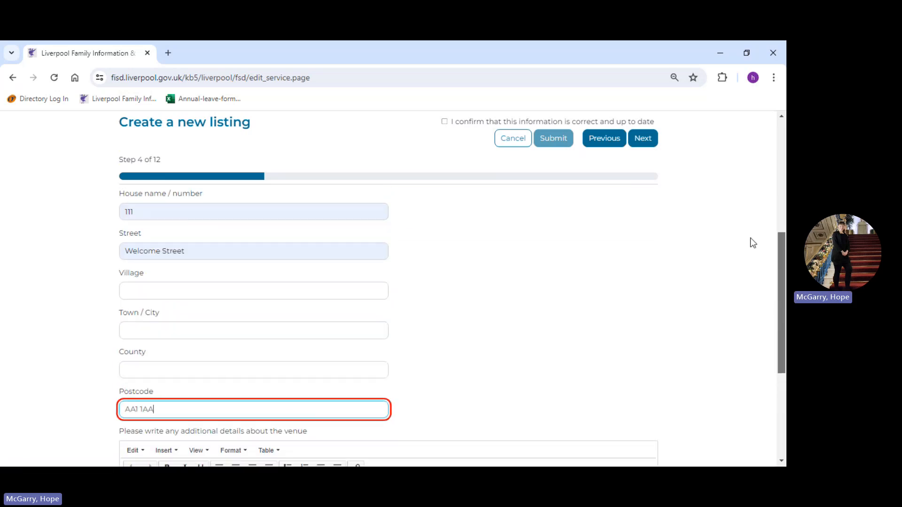
{"action": "left_click", "coordinate": [640, 142]}
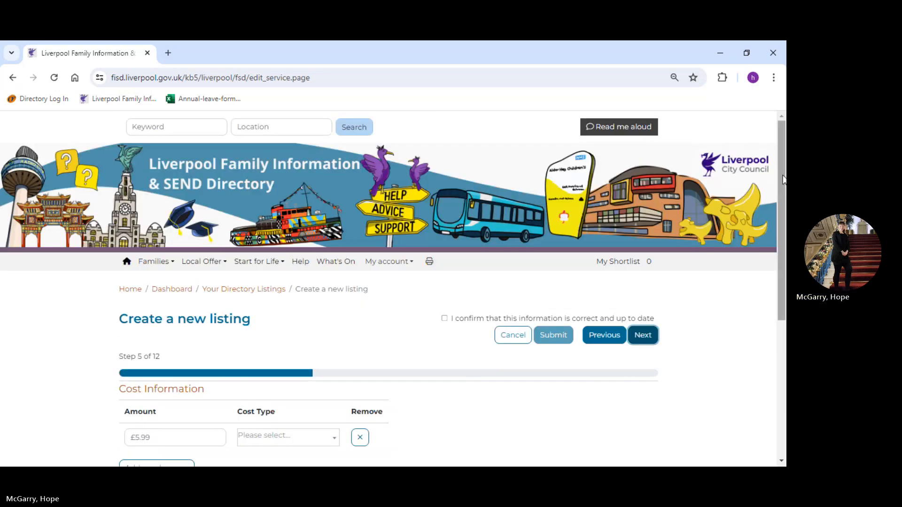
{"action": "left_click_drag", "start_coordinate": [782, 176], "coordinate": [782, 255]}
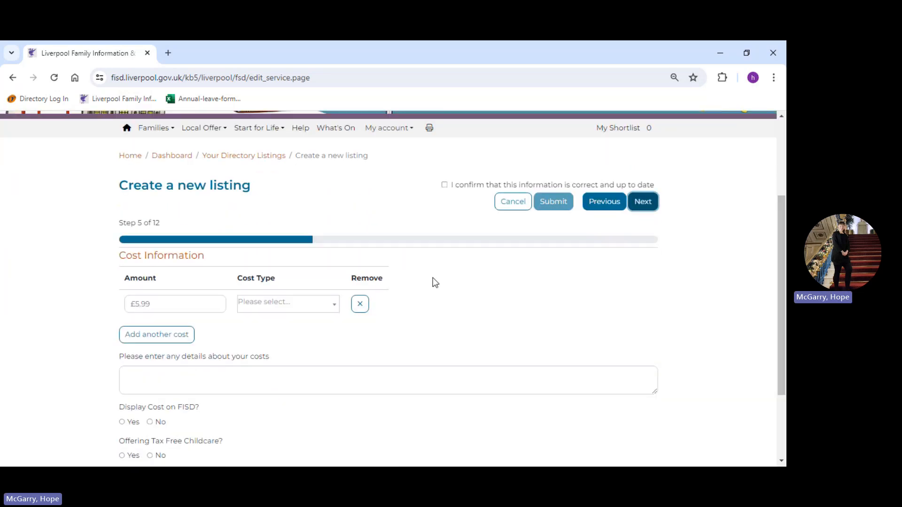
Step: Set the cost amount to 0, choose Yes for displaying cost on FISD and No for Tax Free Childcare, and continue to Date & Time
{"action": "left_click", "coordinate": [157, 304]}
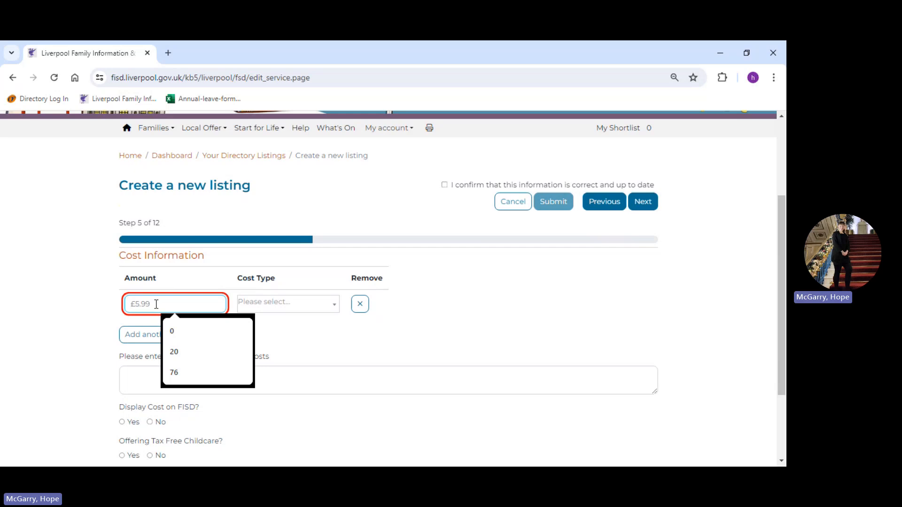
{"action": "type", "text": "0"}
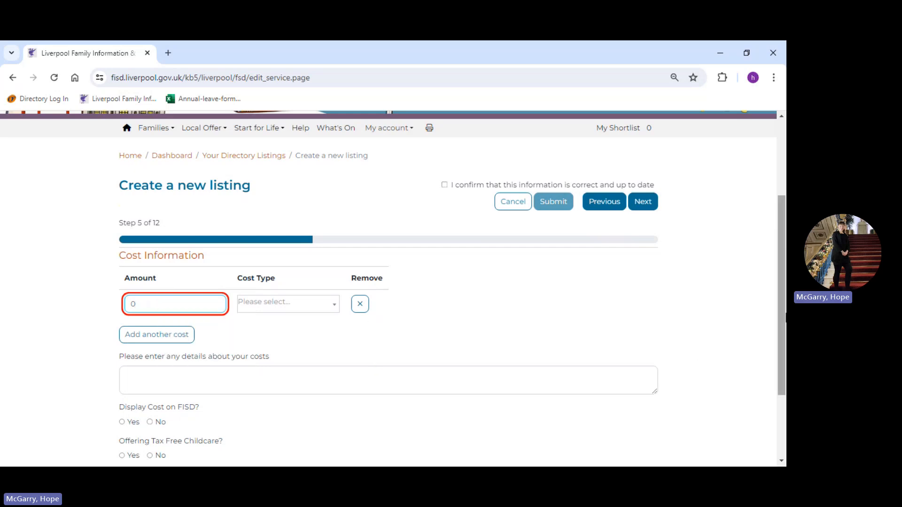
{"action": "left_click_drag", "start_coordinate": [783, 285], "coordinate": [779, 326]}
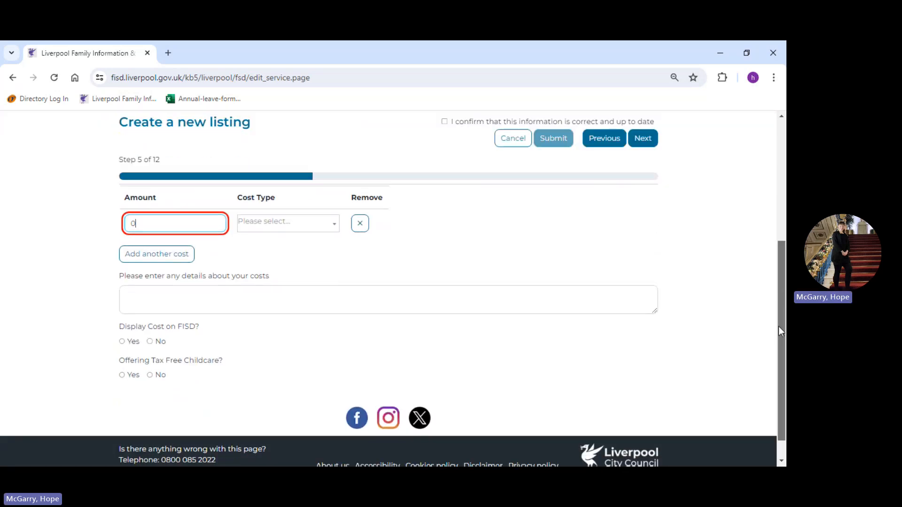
{"action": "left_click", "coordinate": [122, 342]}
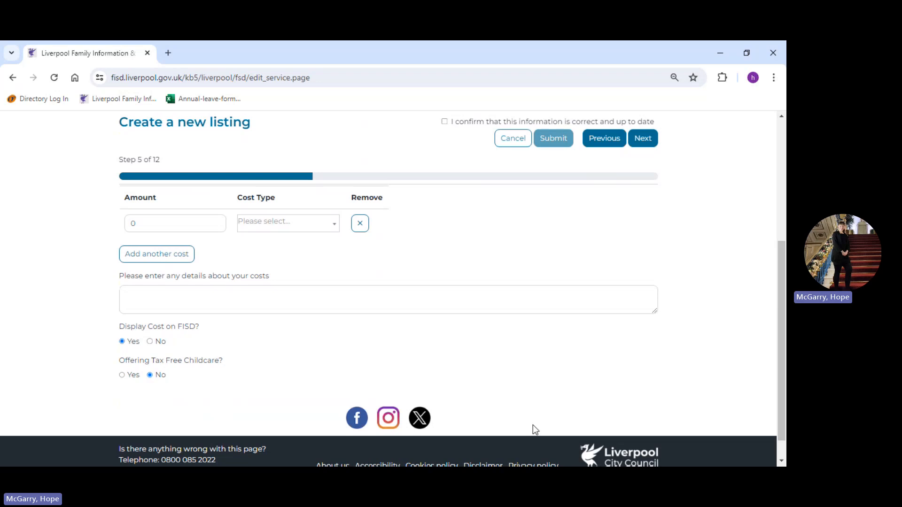
{"action": "left_click_drag", "start_coordinate": [781, 350], "coordinate": [765, 303]}
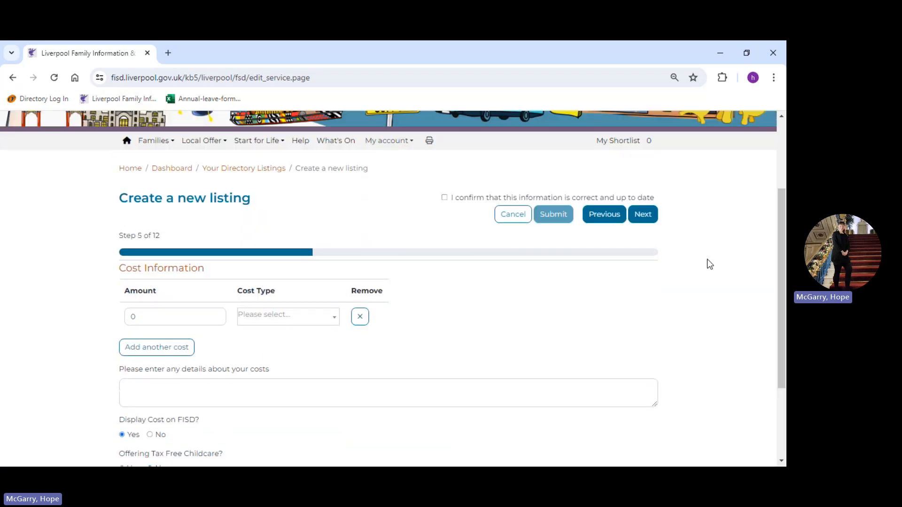
{"action": "left_click", "coordinate": [644, 217]}
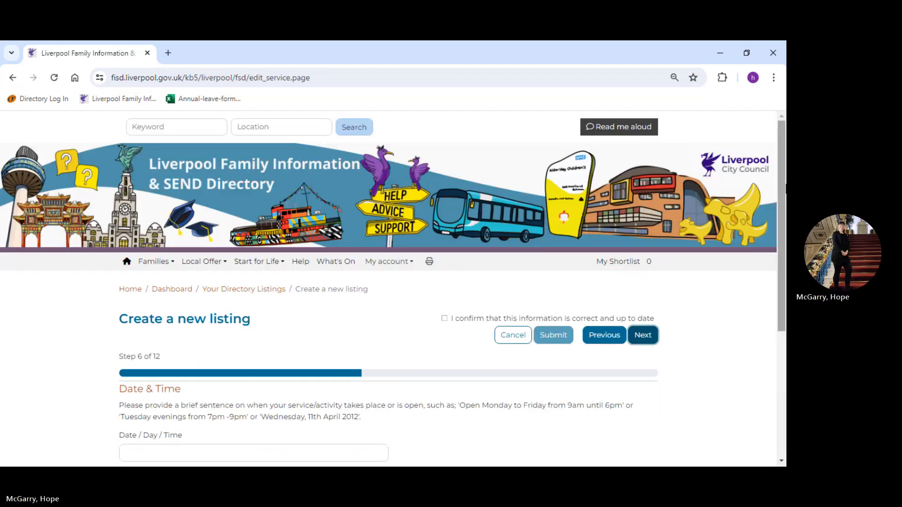
Step: Set the session's date/day/time to Mondays 10am and the time of day to Morning, and continue to Other Details
{"action": "left_click_drag", "start_coordinate": [780, 176], "coordinate": [774, 275]}
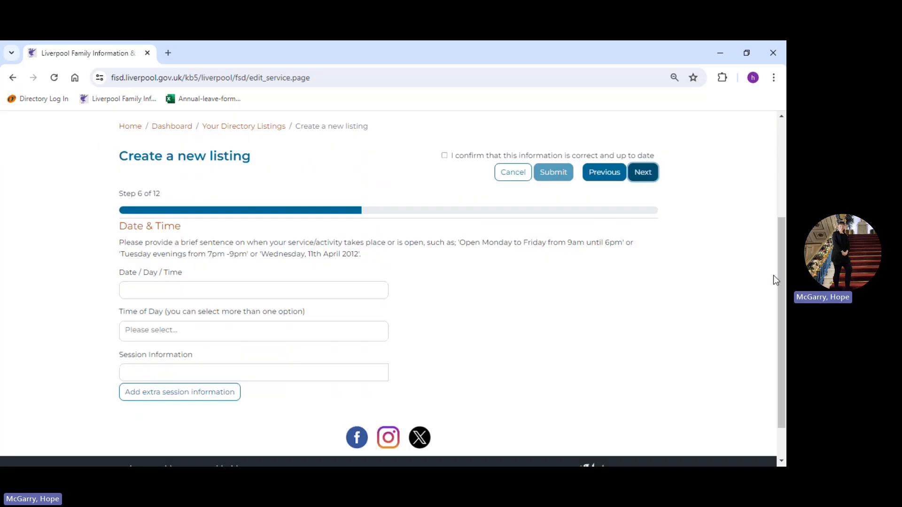
{"action": "left_click", "coordinate": [191, 288]}
{"action": "type", "text": "M"}
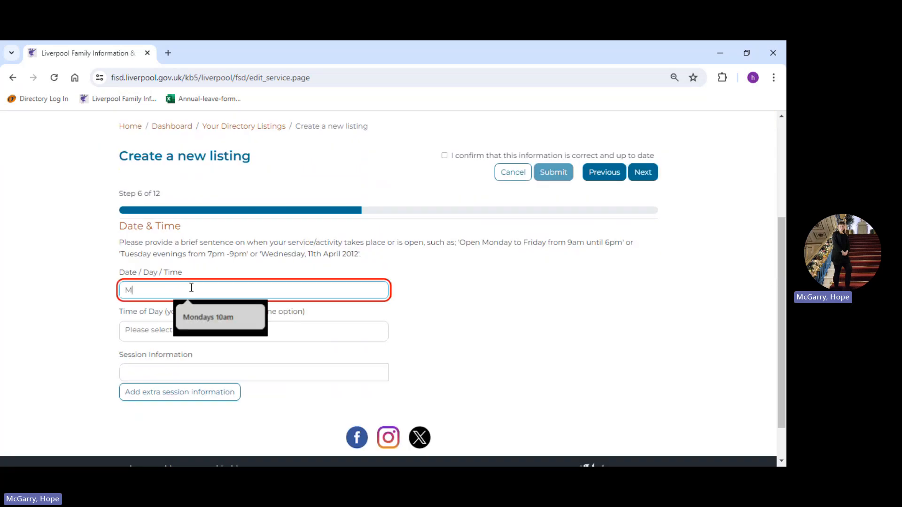
{"action": "left_click", "coordinate": [208, 318]}
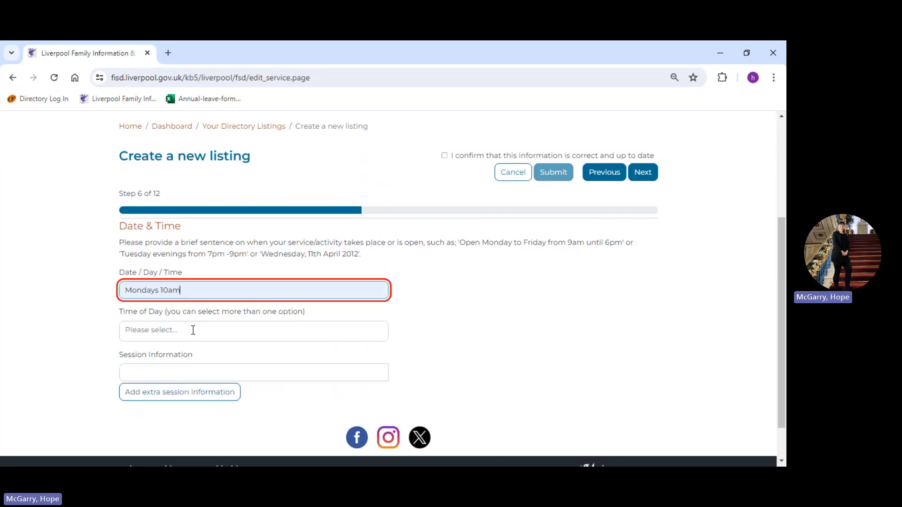
{"action": "left_click", "coordinate": [187, 333]}
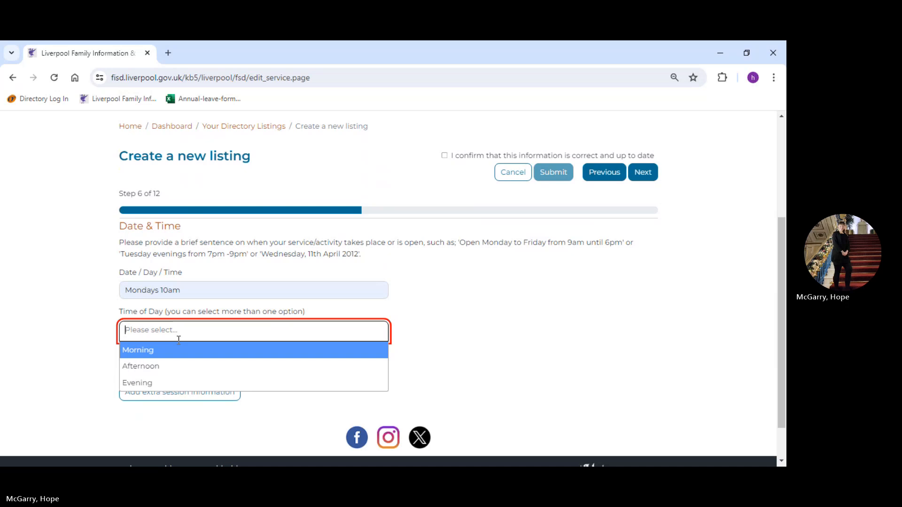
{"action": "left_click", "coordinate": [147, 357]}
{"action": "left_click", "coordinate": [438, 319]}
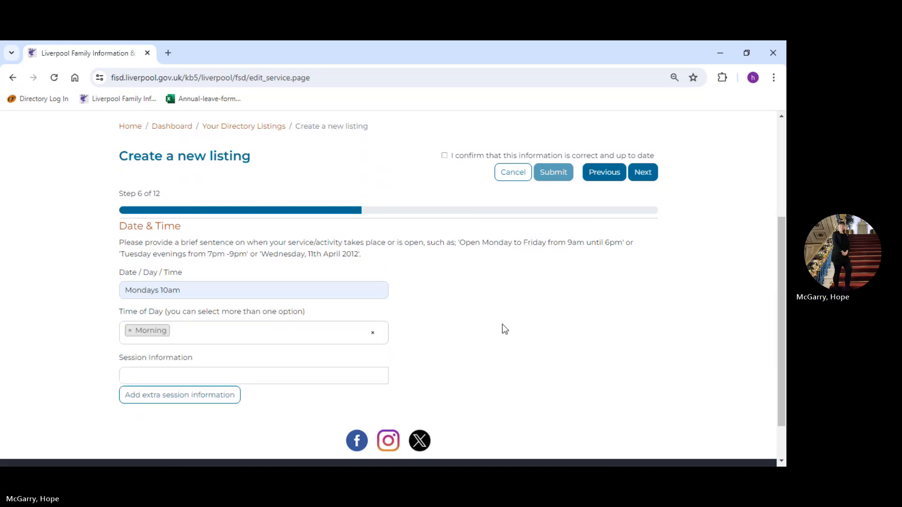
{"action": "left_click", "coordinate": [648, 175]}
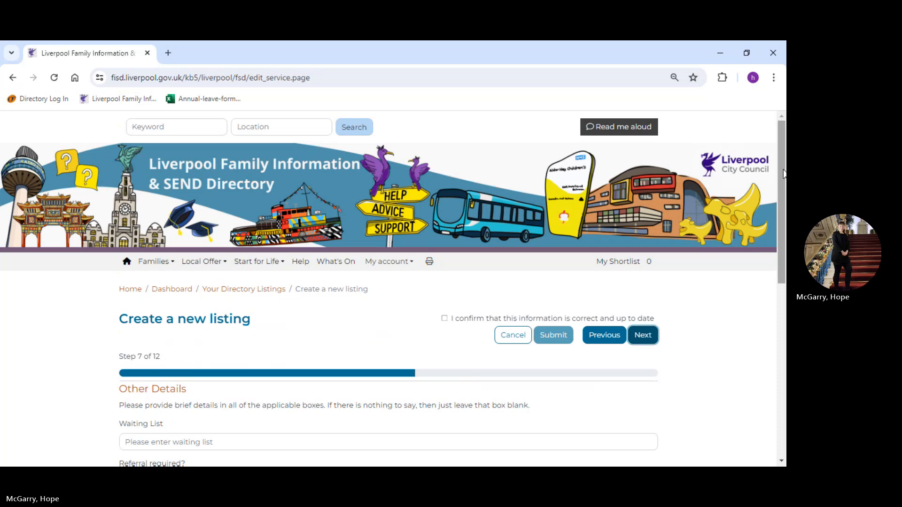
Step: Leave the Other Details and Additional Information sections empty and continue to the Logo section
{"action": "left_click_drag", "start_coordinate": [783, 174], "coordinate": [786, 237]}
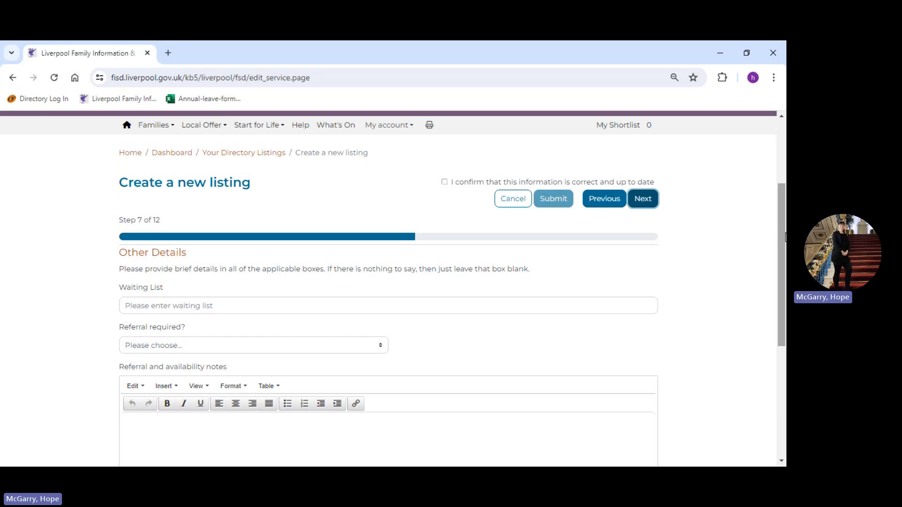
{"action": "left_click", "coordinate": [643, 200]}
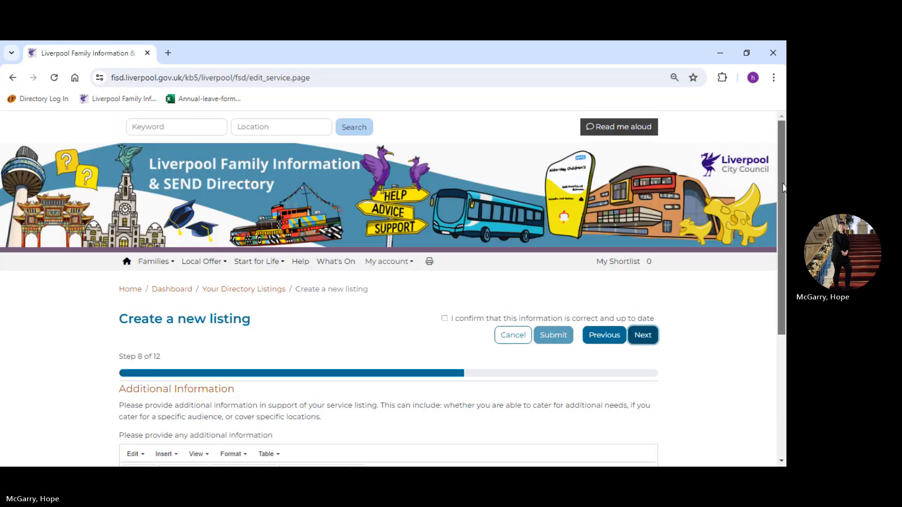
{"action": "left_click_drag", "start_coordinate": [783, 188], "coordinate": [786, 245]}
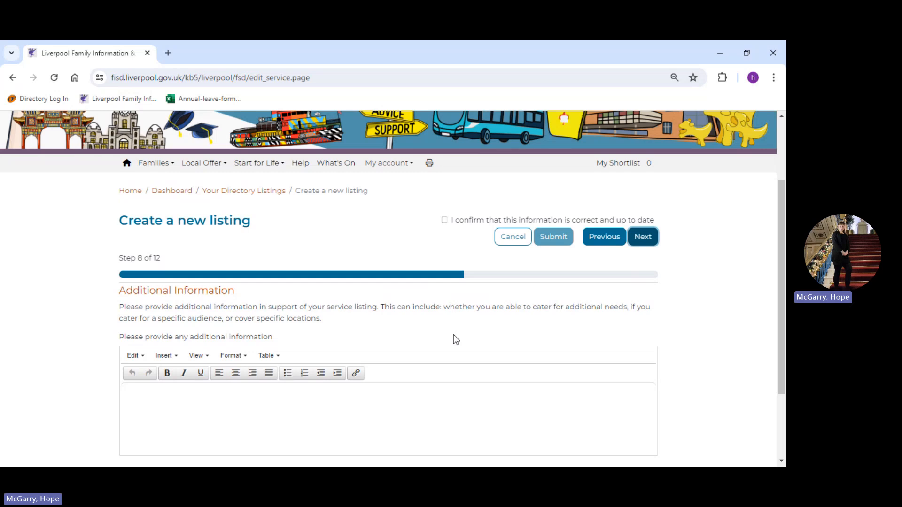
{"action": "left_click", "coordinate": [653, 242]}
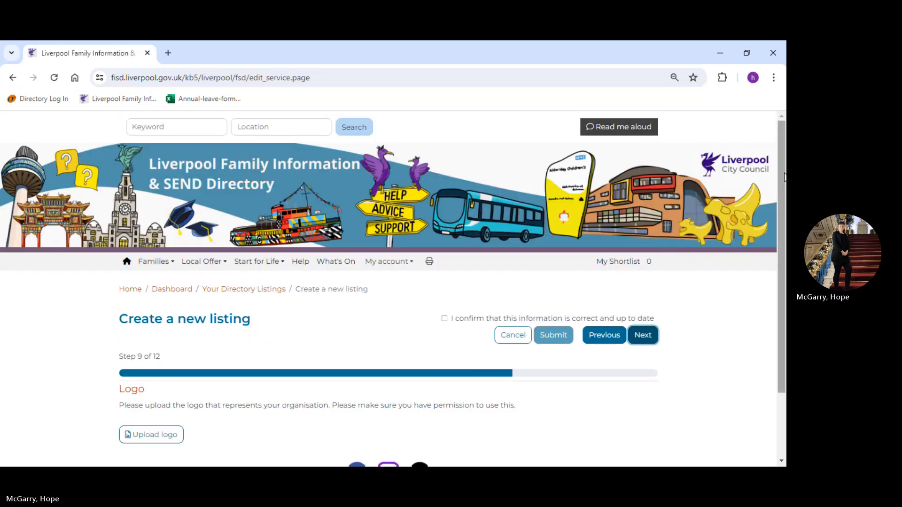
Step: Skip the logo, additional images and documents uploads and continue to the Local Offer section
{"action": "left_click_drag", "start_coordinate": [782, 172], "coordinate": [784, 242]}
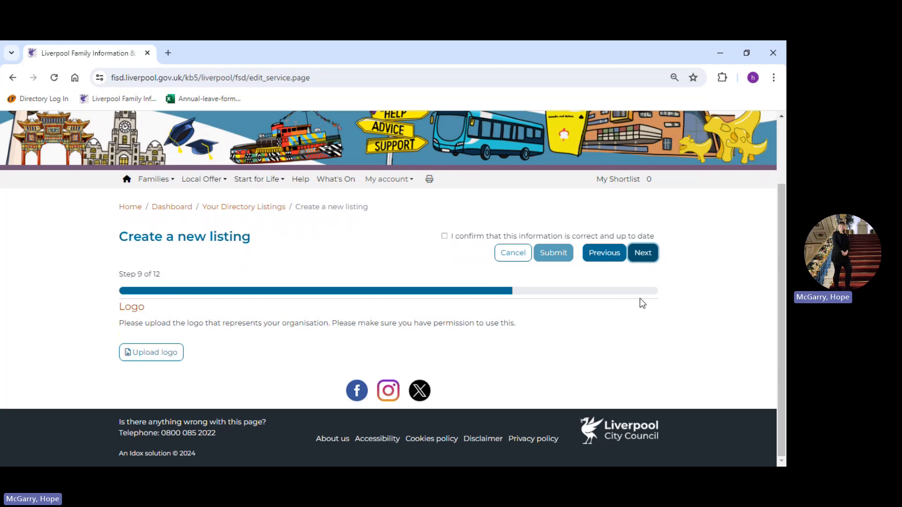
{"action": "left_click", "coordinate": [648, 253]}
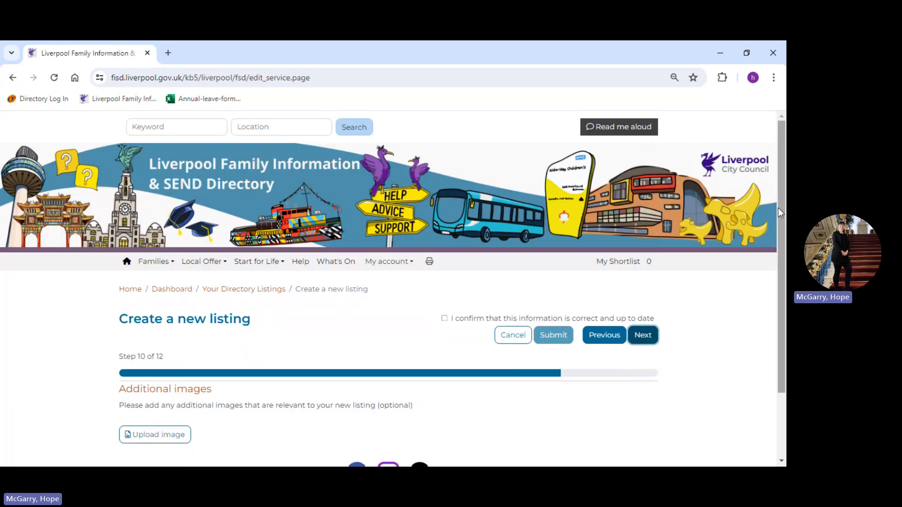
{"action": "left_click_drag", "start_coordinate": [778, 208], "coordinate": [775, 277]}
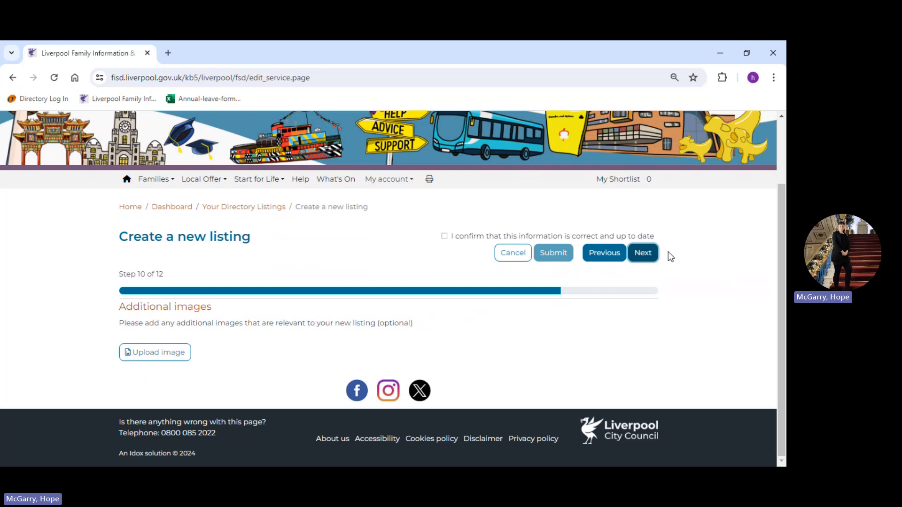
{"action": "left_click", "coordinate": [648, 253]}
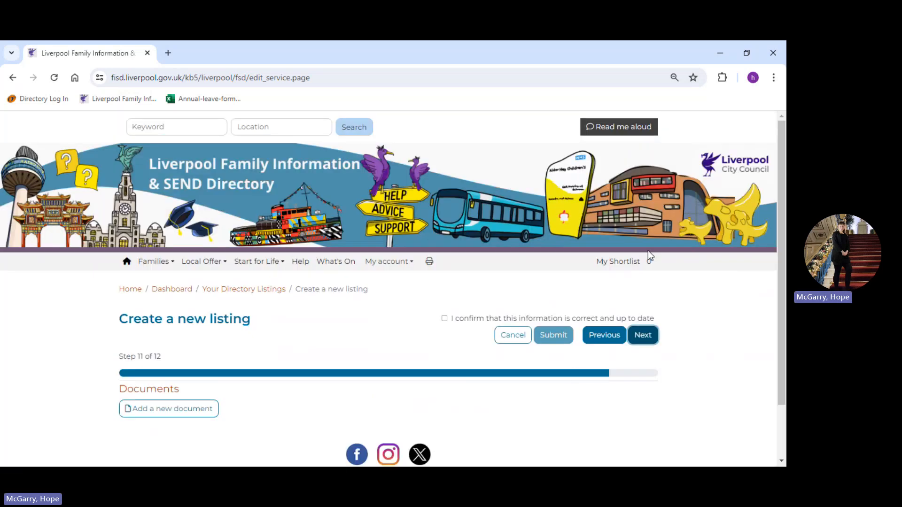
{"action": "left_click_drag", "start_coordinate": [781, 235], "coordinate": [784, 284]}
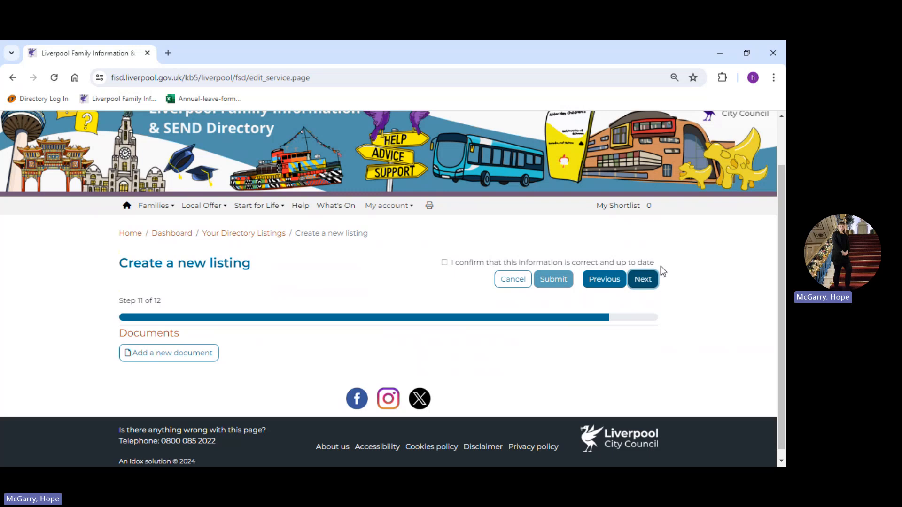
{"action": "left_click", "coordinate": [649, 280]}
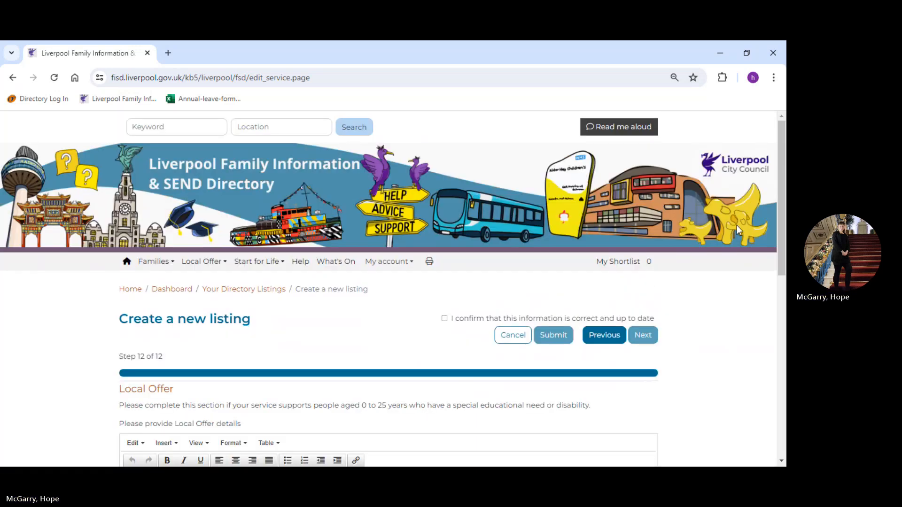
Step: Leave the Local Offer section empty, confirm that the information is correct and up to date, and submit the listing
{"action": "left_click_drag", "start_coordinate": [781, 201], "coordinate": [782, 261]}
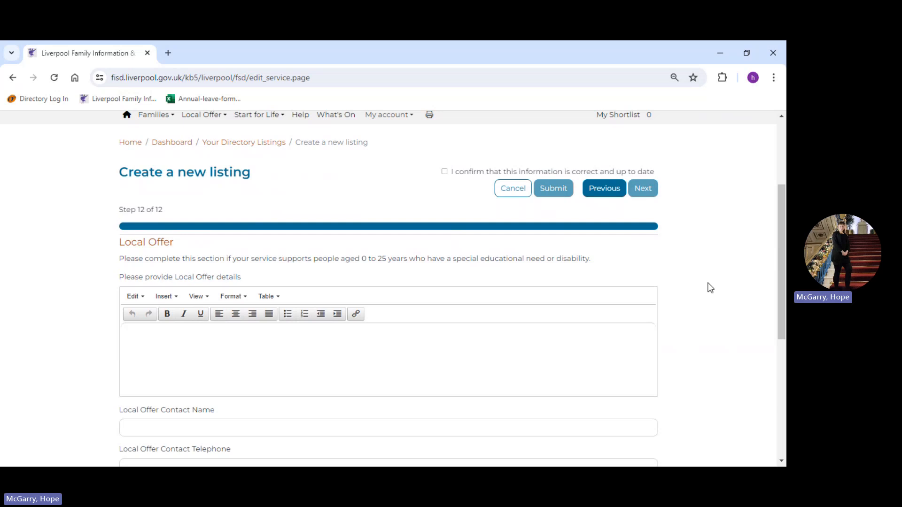
{"action": "left_click_drag", "start_coordinate": [781, 268], "coordinate": [785, 290]}
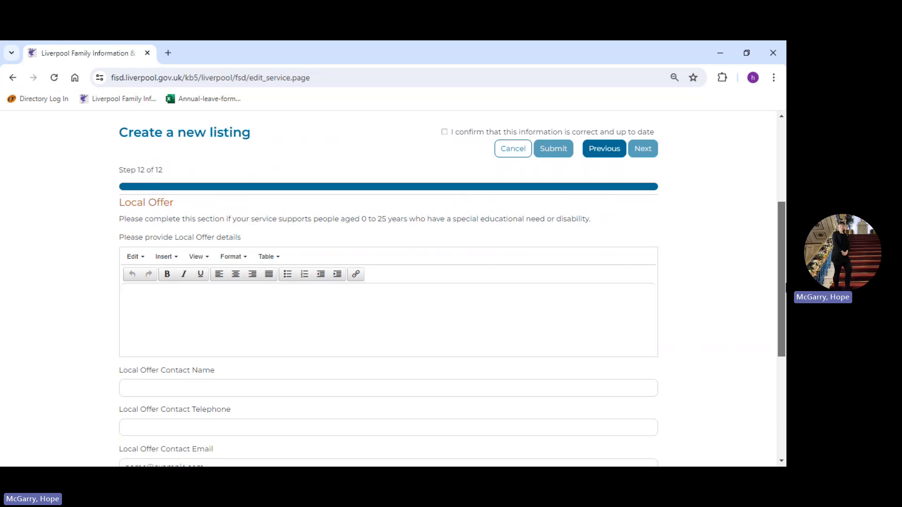
{"action": "left_click_drag", "start_coordinate": [785, 289], "coordinate": [767, 266]}
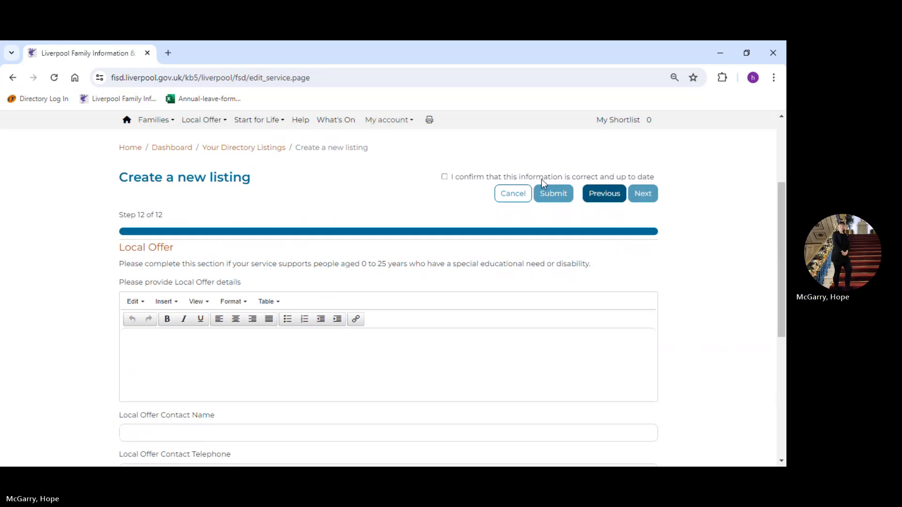
{"action": "scroll", "coordinate": [779, 210], "scroll_direction": "up", "scroll_amount": 2}
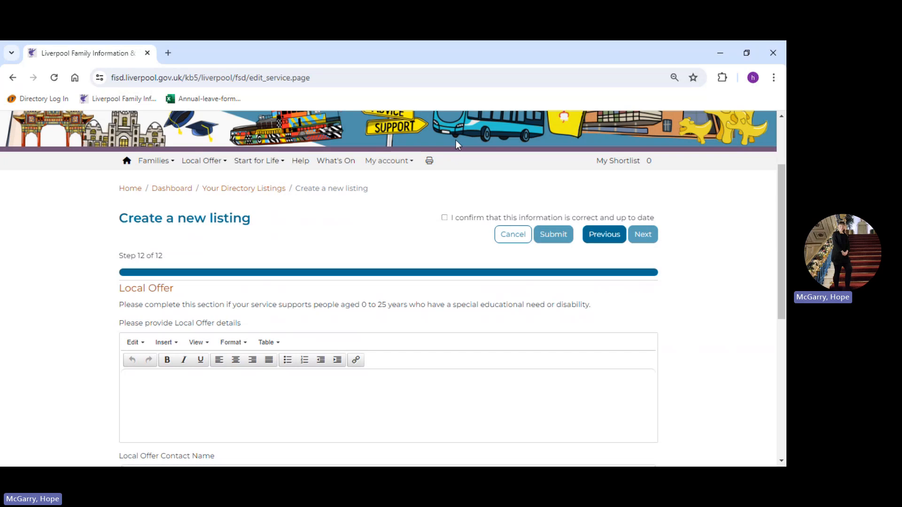
{"action": "left_click", "coordinate": [445, 219]}
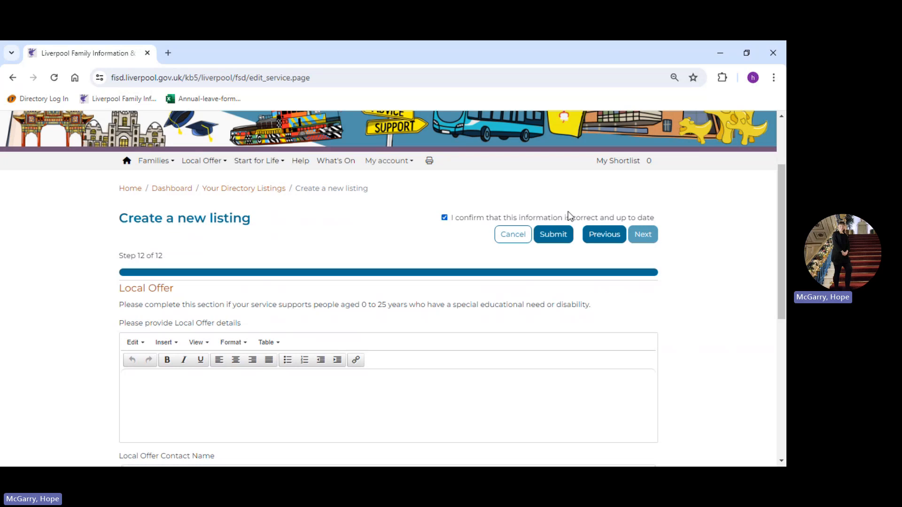
{"action": "left_click", "coordinate": [555, 235]}
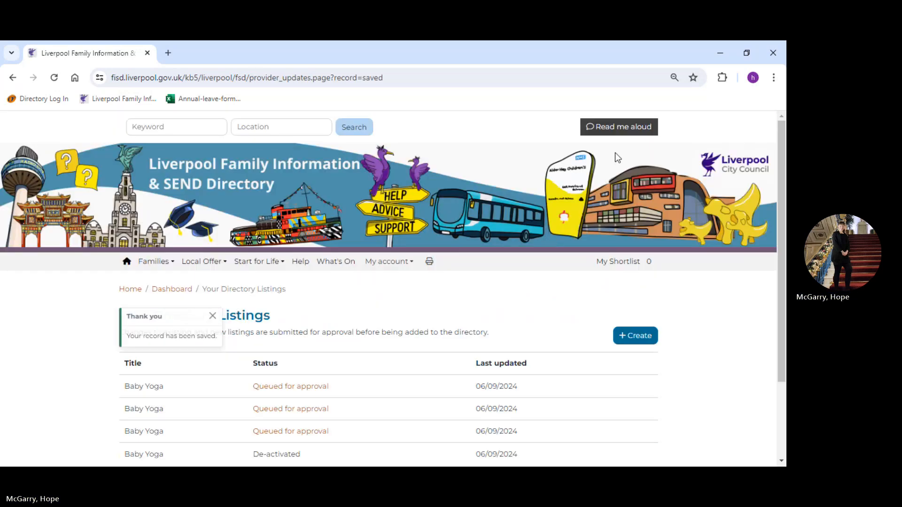
{"action": "left_click_drag", "start_coordinate": [785, 158], "coordinate": [784, 183]}
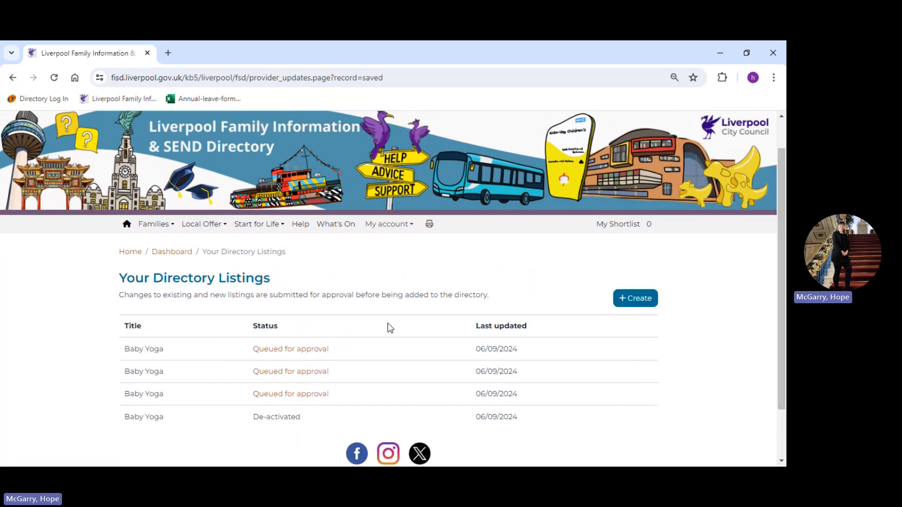